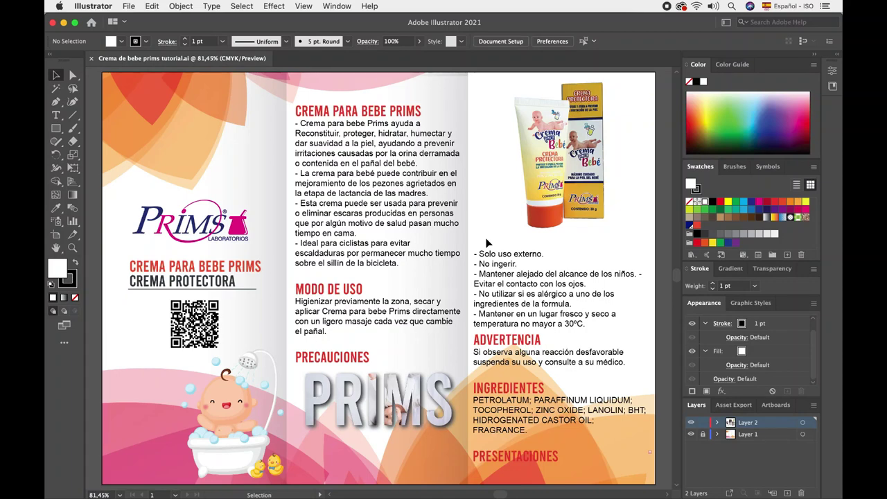
Zoom in on the CREMA PARA BEBE PRIMS heading and its bullet-list text.
{"action": "key", "text": "z"}
{"action": "mouse_move", "coordinate": [294, 103]}
{"action": "left_mouse_down"}
{"action": "mouse_move", "coordinate": [451, 196]}
{"action": "mouse_move", "coordinate": [324, 180]}
{"action": "mouse_move", "coordinate": [351, 201]}
{"action": "left_mouse_up"}
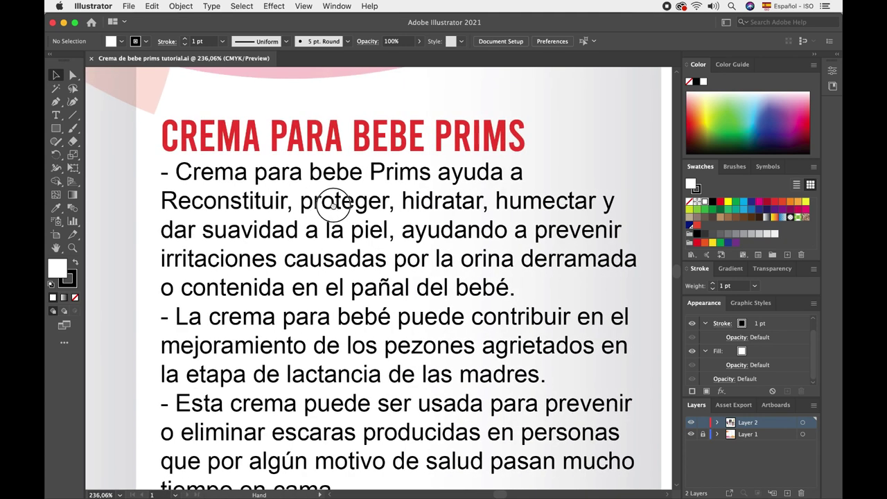
Open the Tabs and Paragraph Styles panels, docking Paragraph Styles near the Color panel.
{"action": "left_click", "coordinate": [337, 6]}
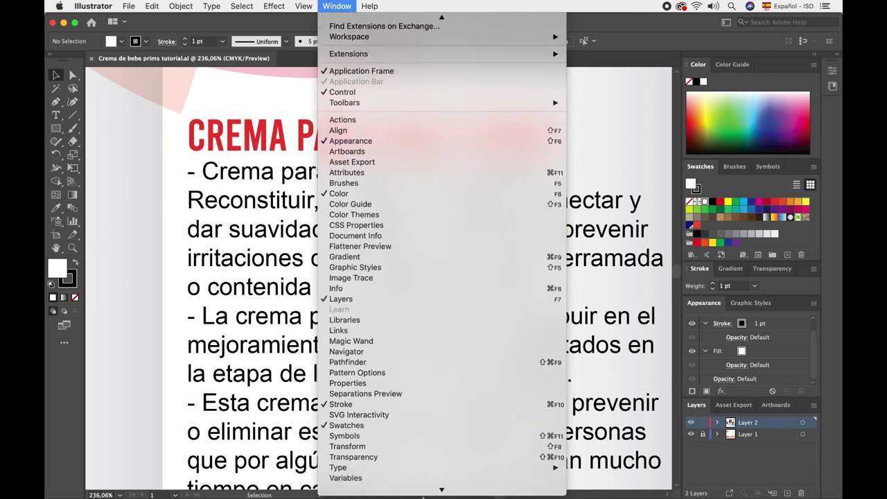
{"action": "mouse_move", "coordinate": [388, 425]}
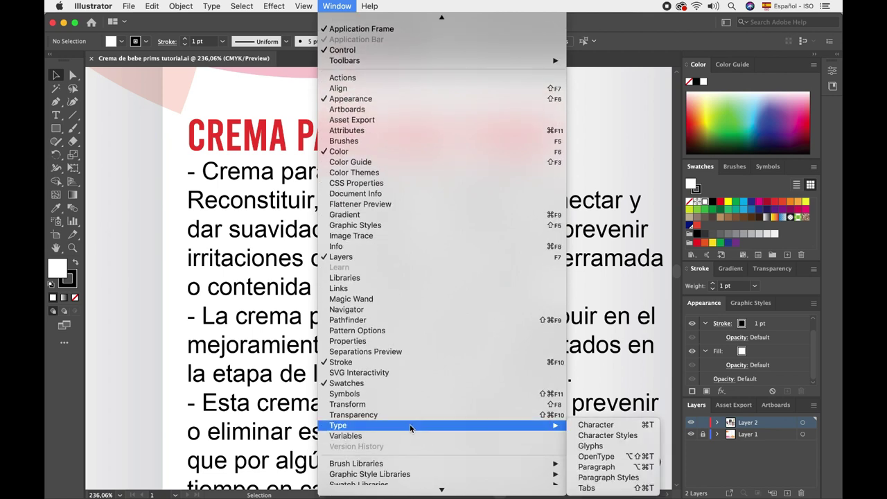
{"action": "left_click", "coordinate": [602, 489]}
{"action": "left_click", "coordinate": [337, 7]}
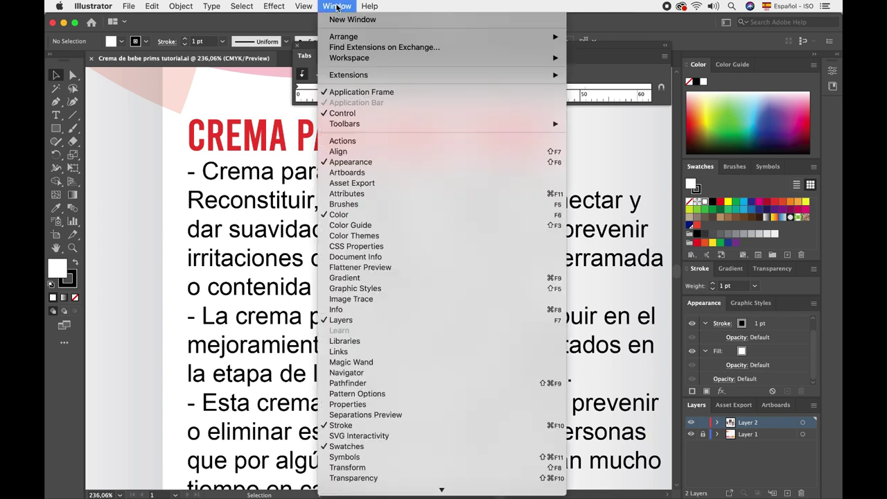
{"action": "scroll", "coordinate": [374, 444], "scroll_direction": "down", "scroll_amount": 3}
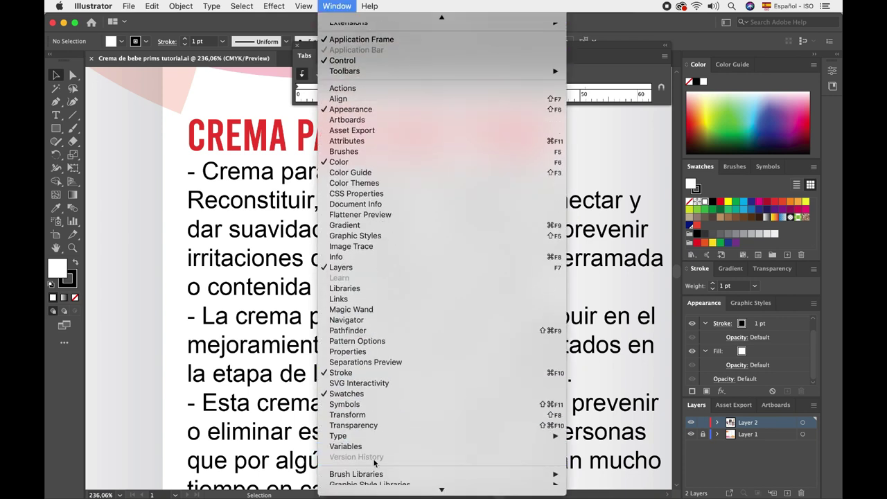
{"action": "mouse_move", "coordinate": [441, 436]}
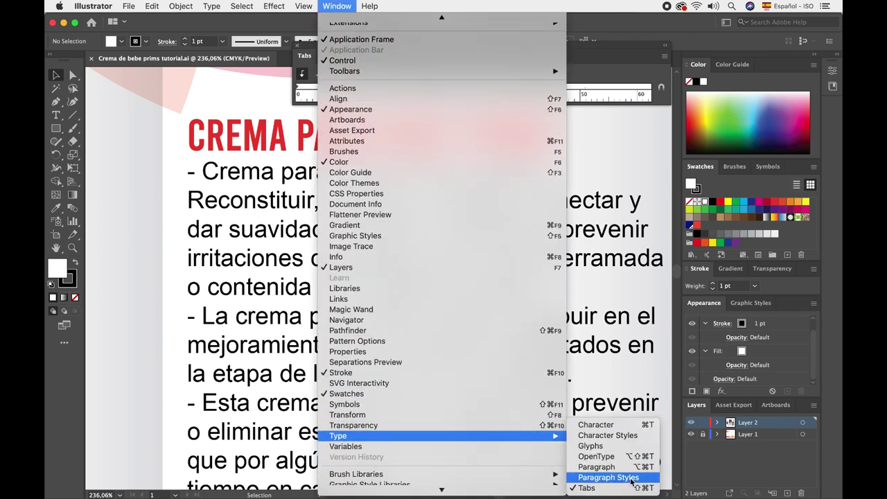
{"action": "left_click", "coordinate": [632, 478]}
{"action": "mouse_move", "coordinate": [590, 138]}
{"action": "left_mouse_down"}
{"action": "mouse_move", "coordinate": [738, 121]}
{"action": "mouse_move", "coordinate": [725, 110]}
{"action": "left_mouse_up"}
Edit the bullet-list text frame and snap the Tabs ruler directly above it.
{"action": "left_click", "coordinate": [410, 177]}
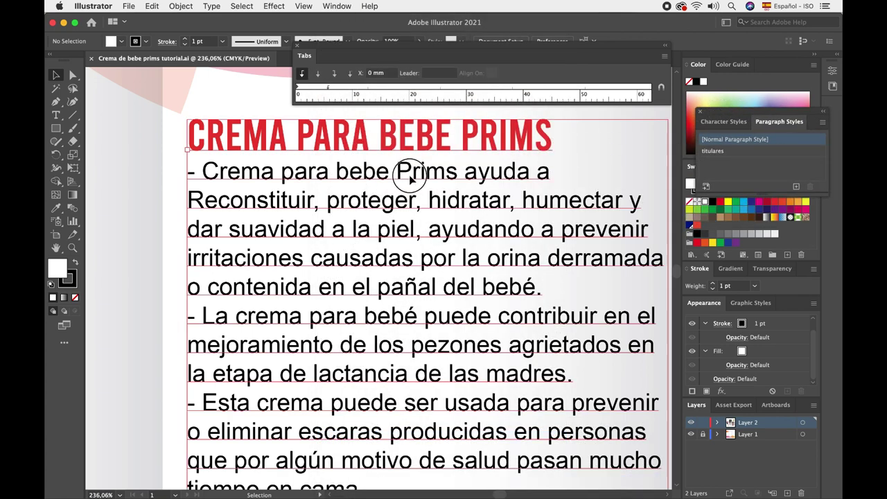
{"action": "double_click", "coordinate": [410, 178]}
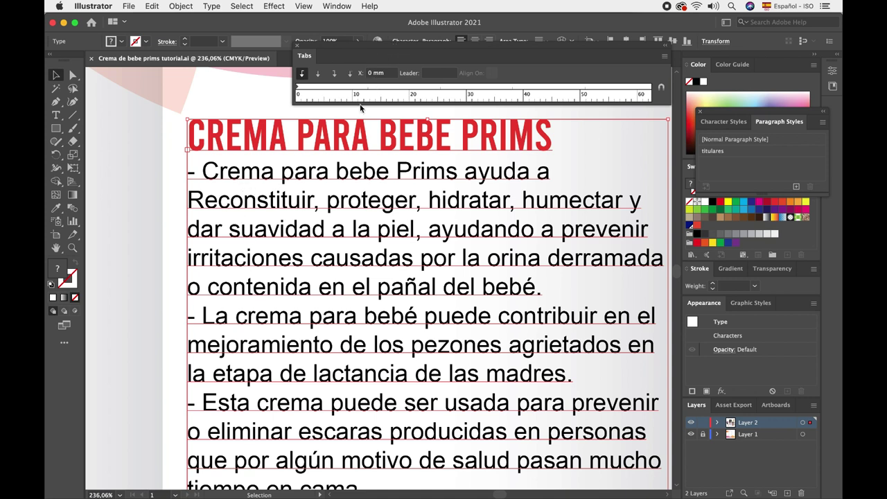
{"action": "left_click", "coordinate": [660, 92]}
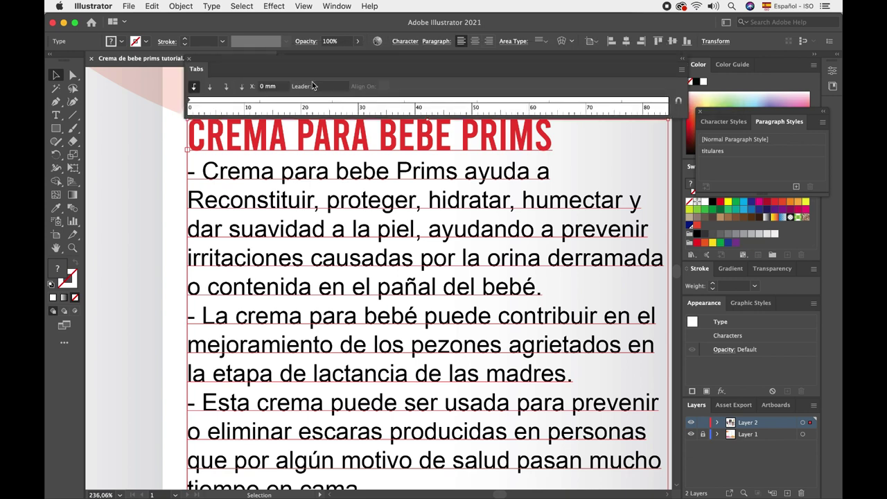
{"action": "left_click_drag", "start_coordinate": [361, 59], "coordinate": [417, 151]}
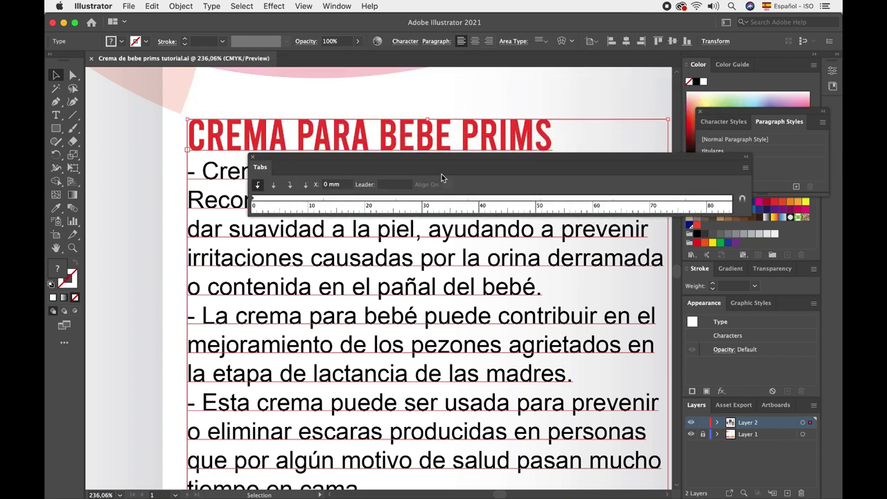
{"action": "left_click", "coordinate": [736, 194]}
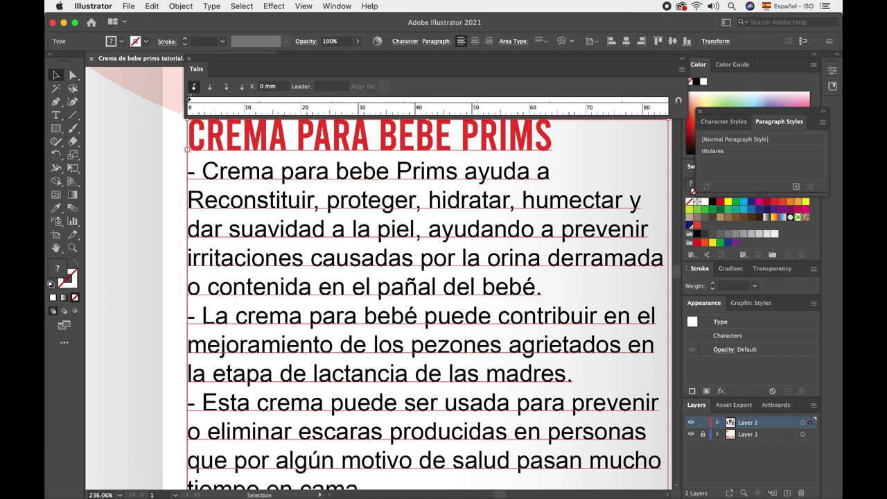
Set the bullet paragraphs' hanging indent to exactly 5 mm on the Tabs ruler.
{"action": "left_click_drag", "start_coordinate": [190, 103], "coordinate": [257, 103]}
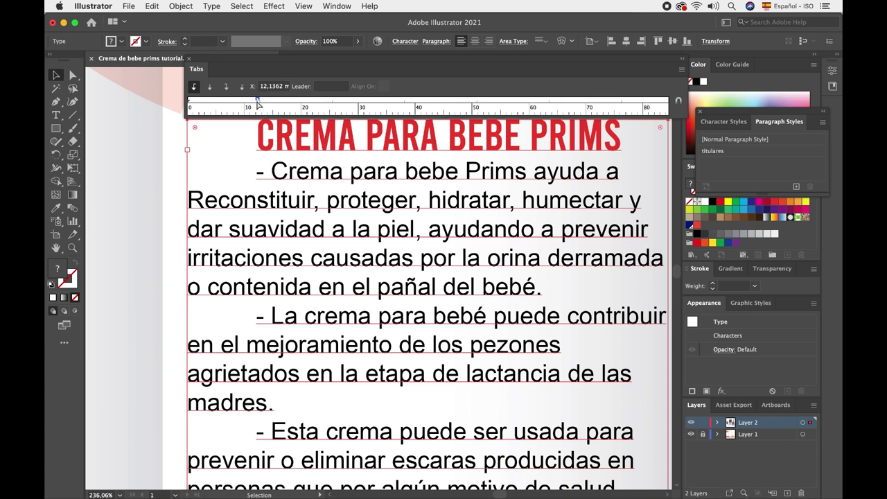
{"action": "mouse_move", "coordinate": [257, 99]}
{"action": "left_mouse_down"}
{"action": "mouse_move", "coordinate": [190, 99]}
{"action": "mouse_move", "coordinate": [213, 104]}
{"action": "left_mouse_up"}
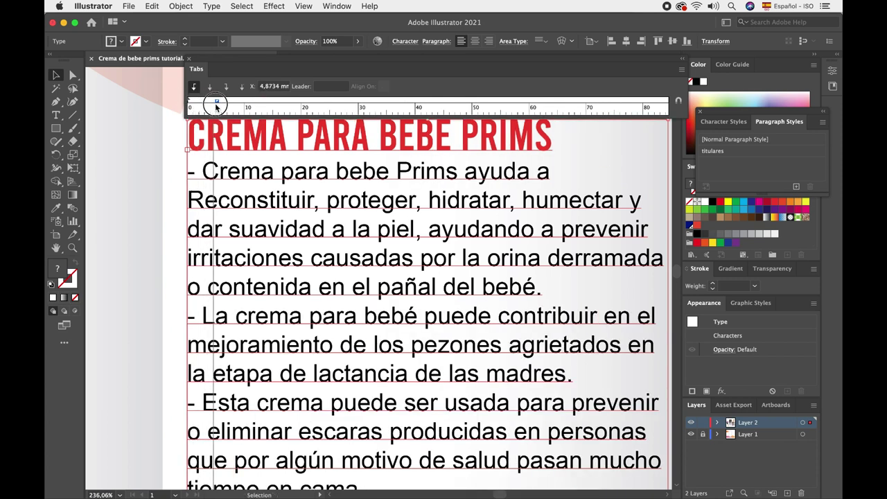
{"action": "left_click_drag", "start_coordinate": [213, 104], "coordinate": [220, 101]}
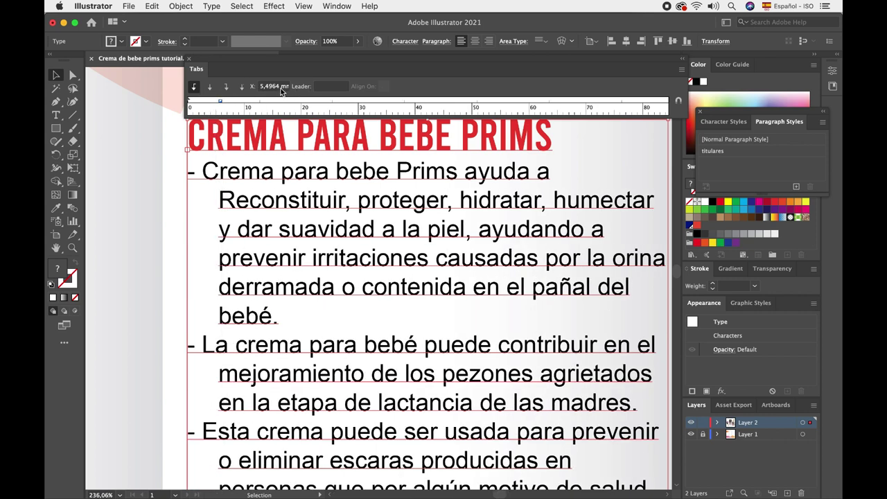
{"action": "left_click", "coordinate": [280, 86]}
{"action": "type", "text": "5"}
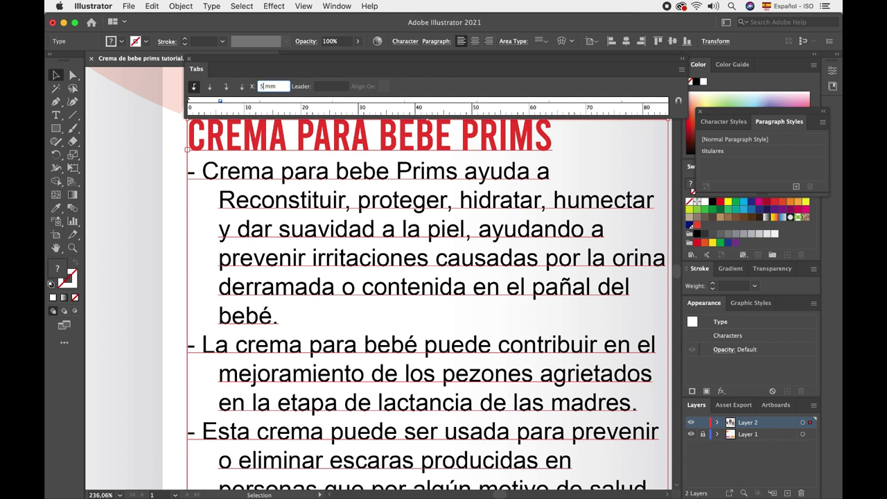
{"action": "key", "text": "Return"}
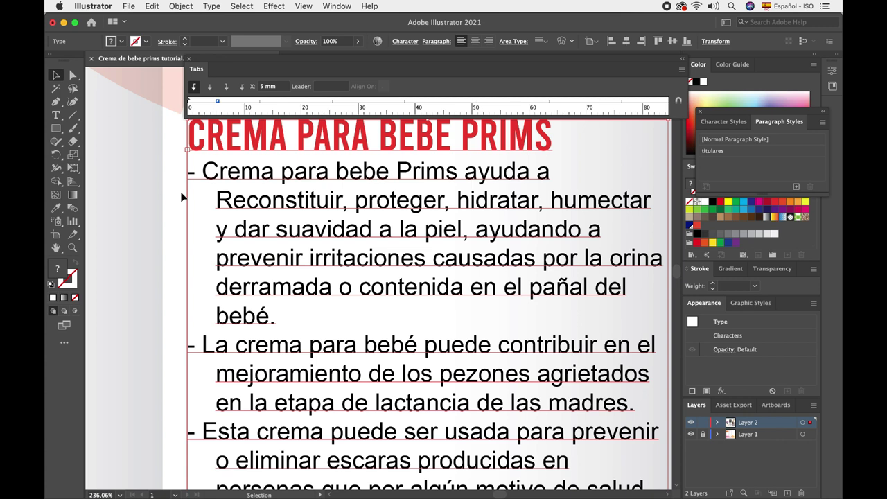
Show hidden characters and add tabs after the dashes before 'Crema' and 'La crema'.
{"action": "key", "text": "alt"}
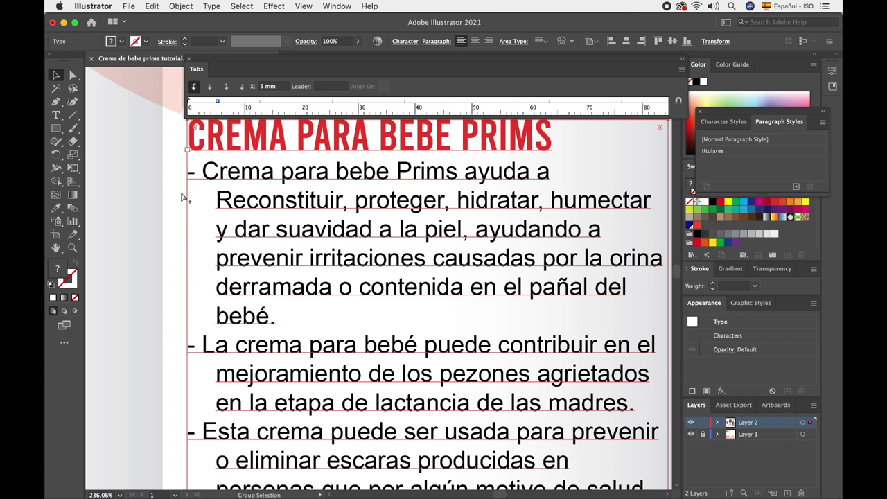
{"action": "key", "text": "alt+super+i"}
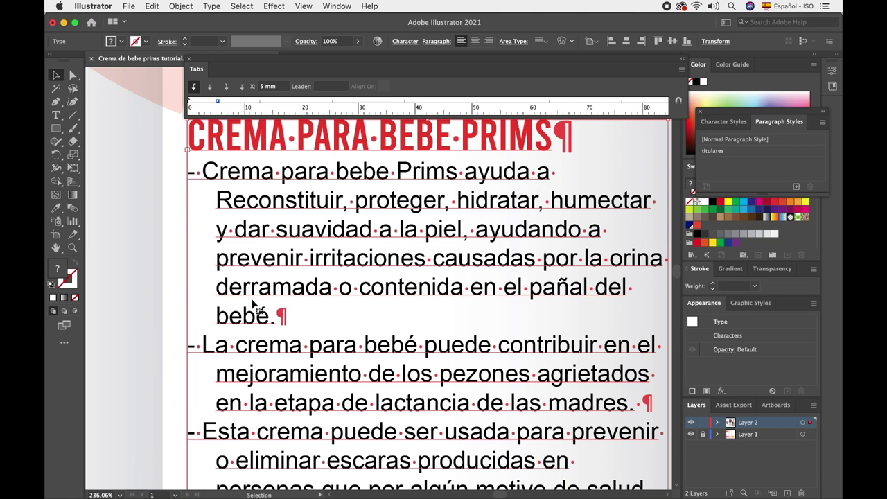
{"action": "left_click", "coordinate": [56, 115]}
{"action": "left_click", "coordinate": [197, 170]}
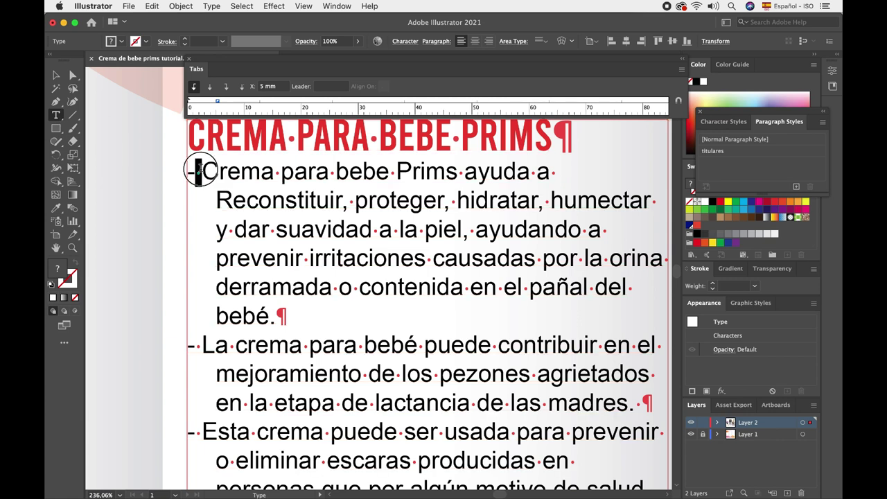
{"action": "key", "text": "Tab"}
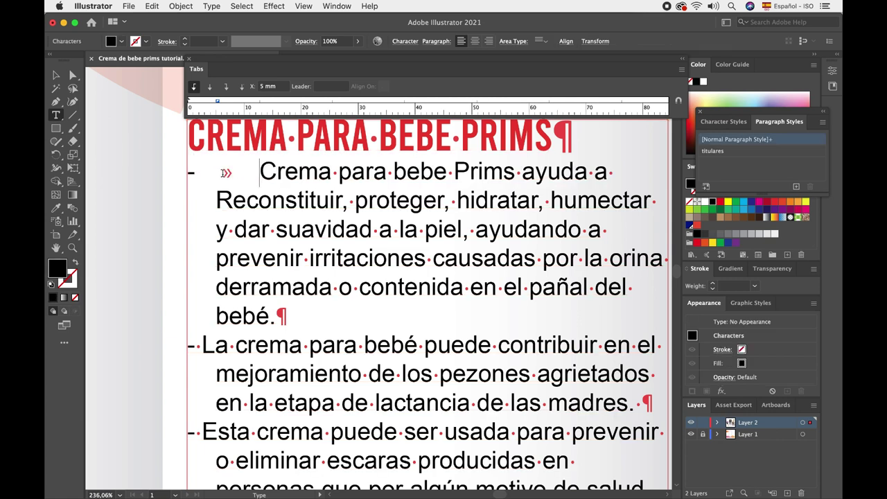
{"action": "left_click", "coordinate": [198, 345]}
{"action": "key", "text": "Tab"}
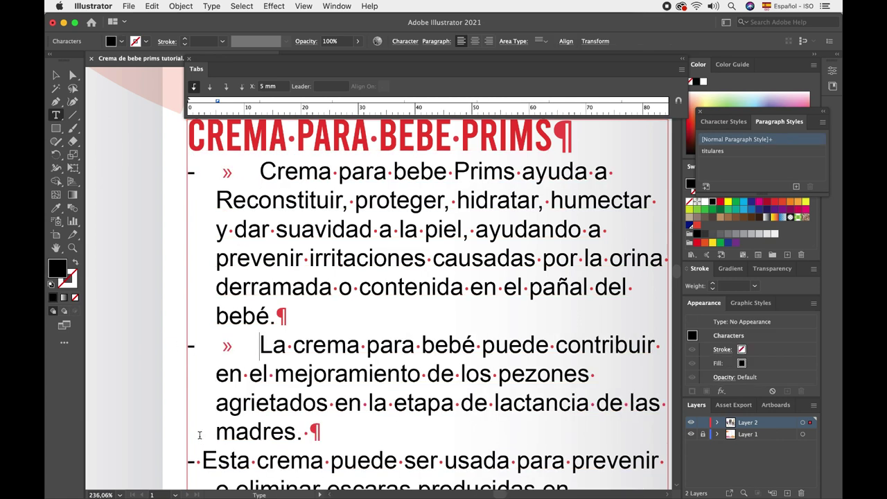
Add tabs after the dashes before 'Esta' and 'Ideal para ciclistas'.
{"action": "left_click", "coordinate": [198, 463]}
{"action": "scroll", "coordinate": [268, 391], "scroll_direction": "down", "scroll_amount": 2}
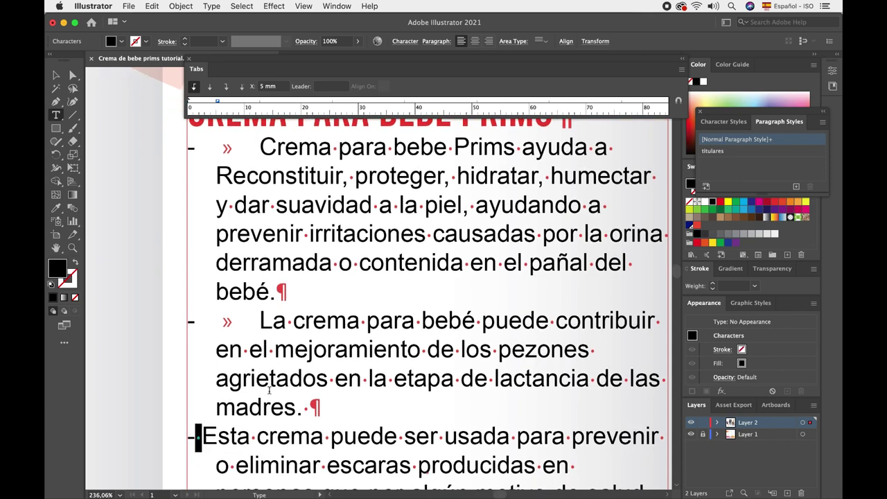
{"action": "key", "text": "Tab"}
{"action": "scroll", "coordinate": [263, 395], "scroll_direction": "down", "scroll_amount": 2}
{"action": "scroll", "coordinate": [243, 405], "scroll_direction": "down", "scroll_amount": 1}
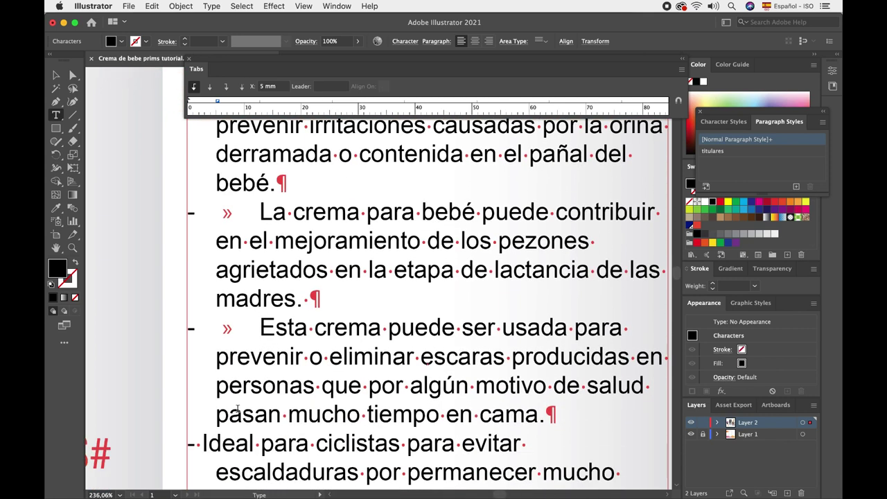
{"action": "left_click", "coordinate": [200, 443]}
{"action": "key", "text": "Tab"}
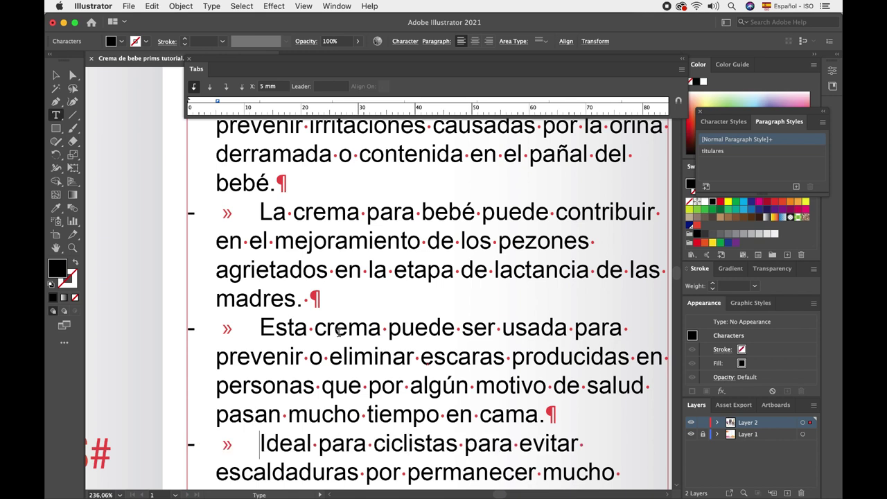
{"action": "scroll", "coordinate": [287, 210], "scroll_direction": "up", "scroll_amount": 1}
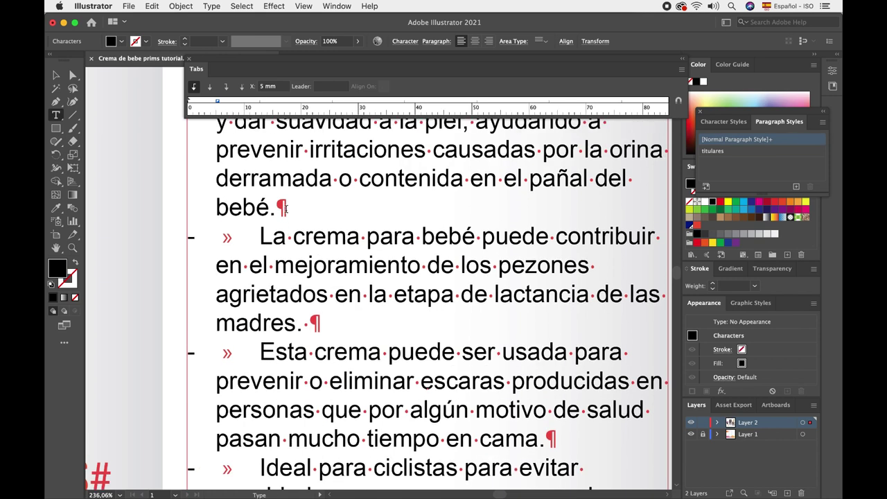
{"action": "scroll", "coordinate": [284, 209], "scroll_direction": "up", "scroll_amount": 1}
{"action": "scroll", "coordinate": [284, 210], "scroll_direction": "up", "scroll_amount": 1}
{"action": "scroll", "coordinate": [284, 209], "scroll_direction": "up", "scroll_amount": 1}
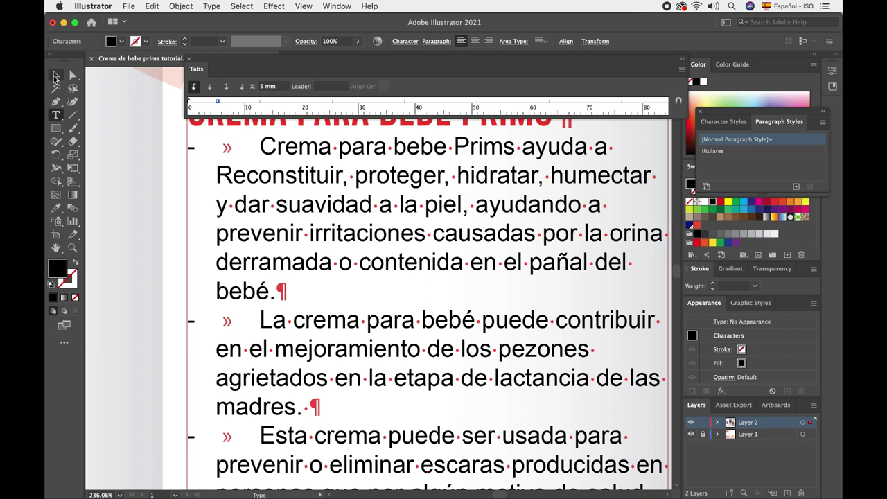
Add a left-justified tab stop at 5 mm to the Crema para bebe Prims text frame.
{"action": "left_click", "coordinate": [54, 76]}
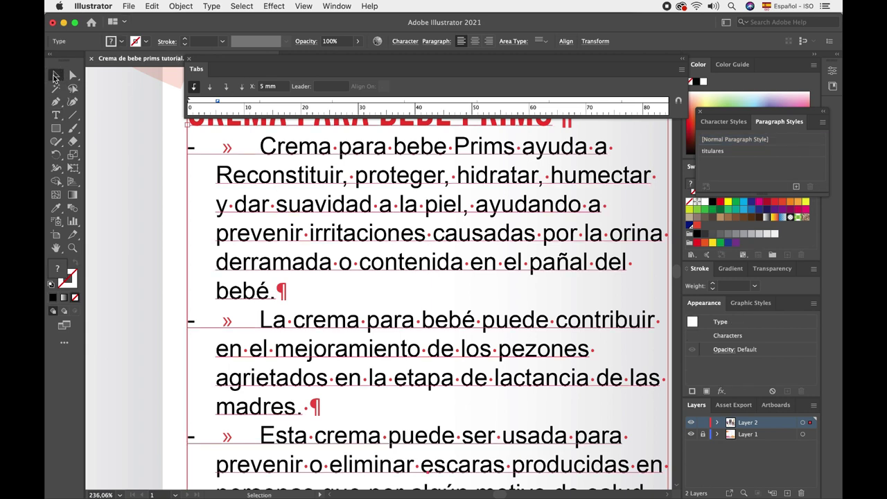
{"action": "left_click", "coordinate": [192, 87]}
{"action": "left_click", "coordinate": [242, 101]}
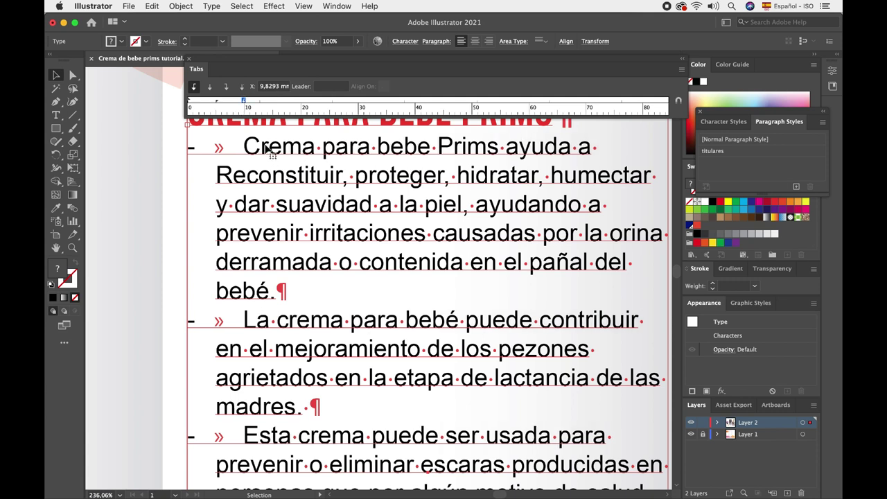
{"action": "left_click_drag", "start_coordinate": [243, 101], "coordinate": [249, 101]}
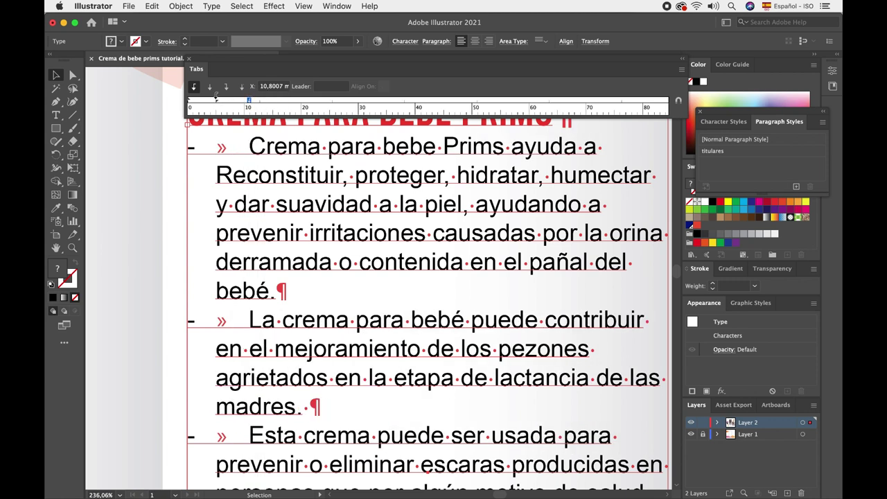
{"action": "mouse_move", "coordinate": [249, 101]}
{"action": "left_mouse_down"}
{"action": "mouse_move", "coordinate": [216, 104]}
{"action": "mouse_move", "coordinate": [225, 100]}
{"action": "left_mouse_up"}
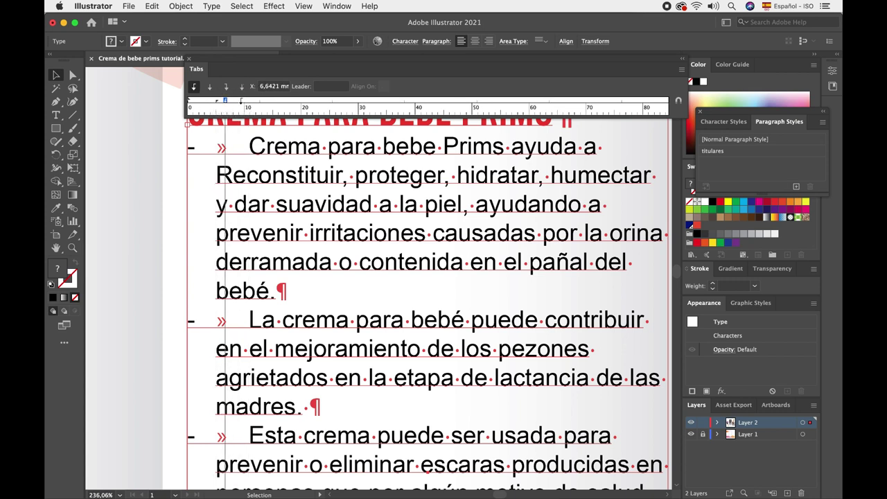
{"action": "left_click", "coordinate": [279, 88]}
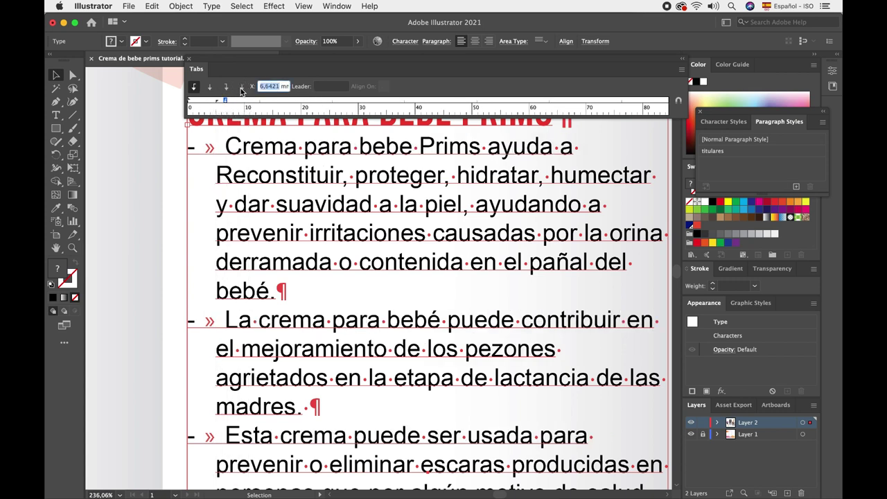
{"action": "type", "text": "5"}
{"action": "key", "text": "Return"}
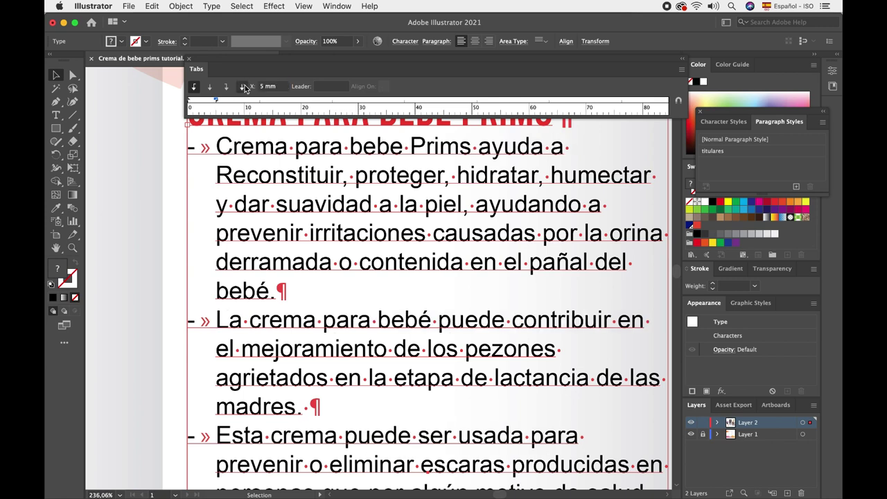
{"action": "key", "text": "Escape"}
{"action": "mouse_move", "coordinate": [443, 256]}
{"action": "left_mouse_down"}
{"action": "mouse_move", "coordinate": [374, 248]}
{"action": "mouse_move", "coordinate": [295, 259]}
{"action": "mouse_move", "coordinate": [346, 250]}
{"action": "mouse_move", "coordinate": [415, 277]}
{"action": "left_mouse_up"}
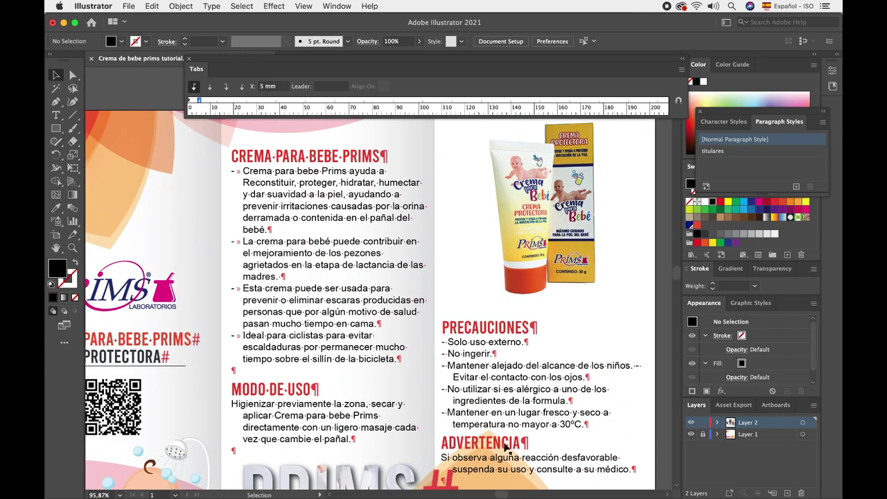
Select the 'Ideal para ciclistas' paragraph and float the Paragraph Styles panel over the canvas.
{"action": "left_click", "coordinate": [56, 115]}
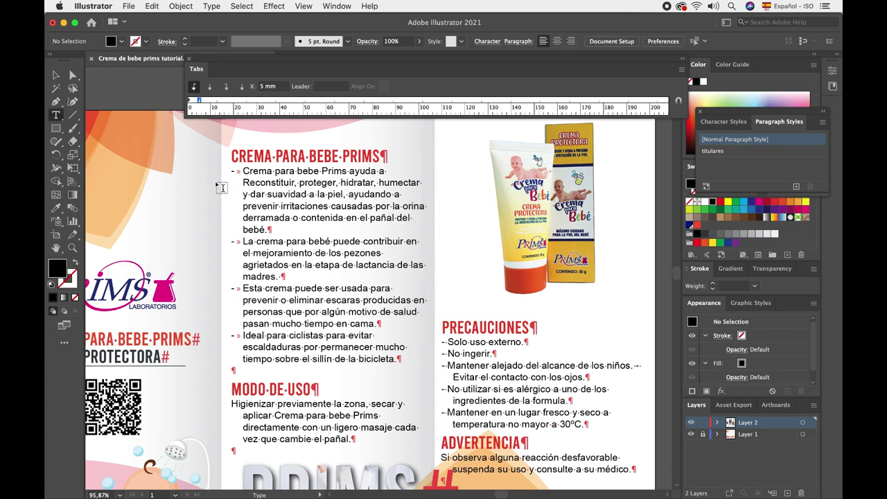
{"action": "left_click_drag", "start_coordinate": [232, 336], "coordinate": [401, 358]}
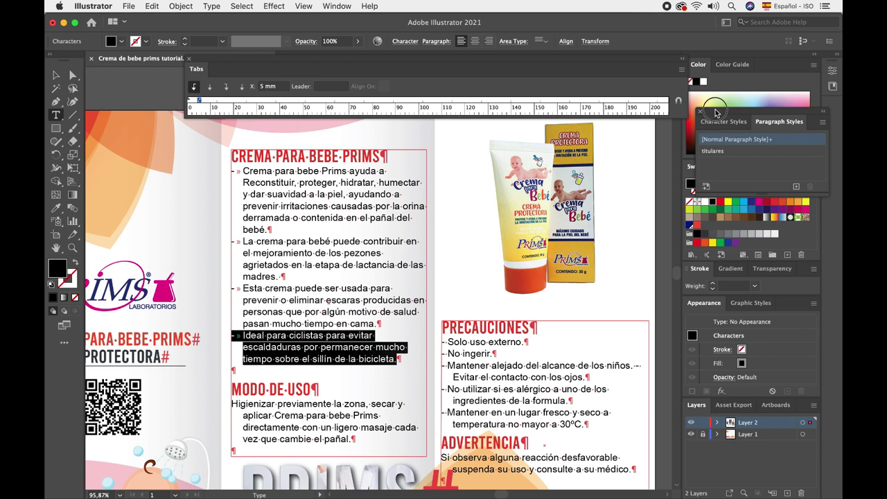
{"action": "left_click_drag", "start_coordinate": [718, 112], "coordinate": [475, 172]}
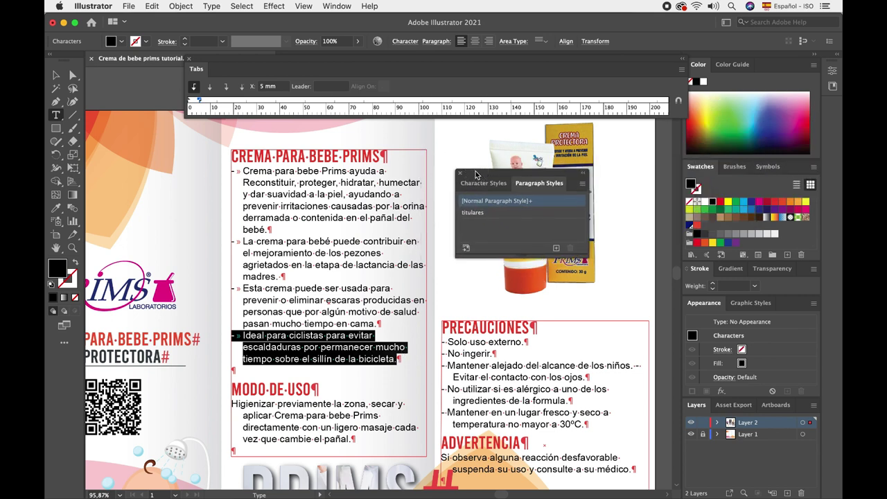
Create a new paragraph style from the indented bullet and name it 'sangria'.
{"action": "left_click", "coordinate": [555, 248]}
{"action": "left_click", "coordinate": [474, 225]}
{"action": "double_click", "coordinate": [473, 225]}
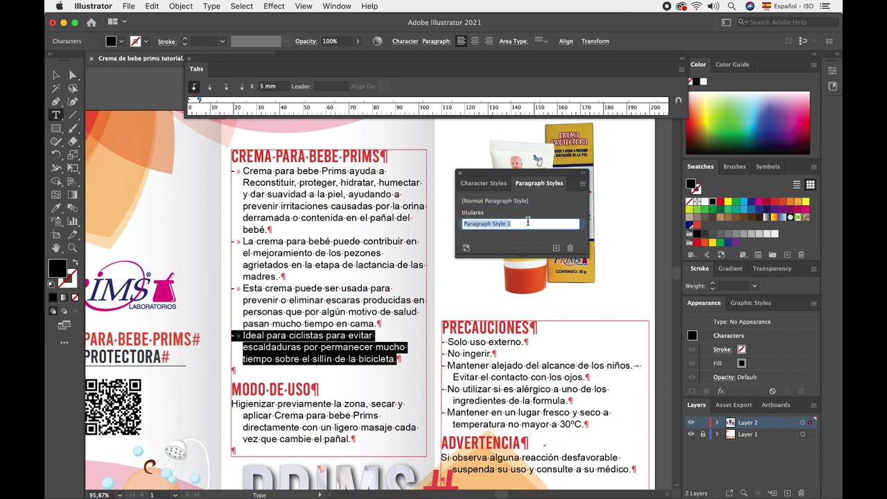
{"action": "type", "text": "sangria"}
{"action": "key", "text": "Return"}
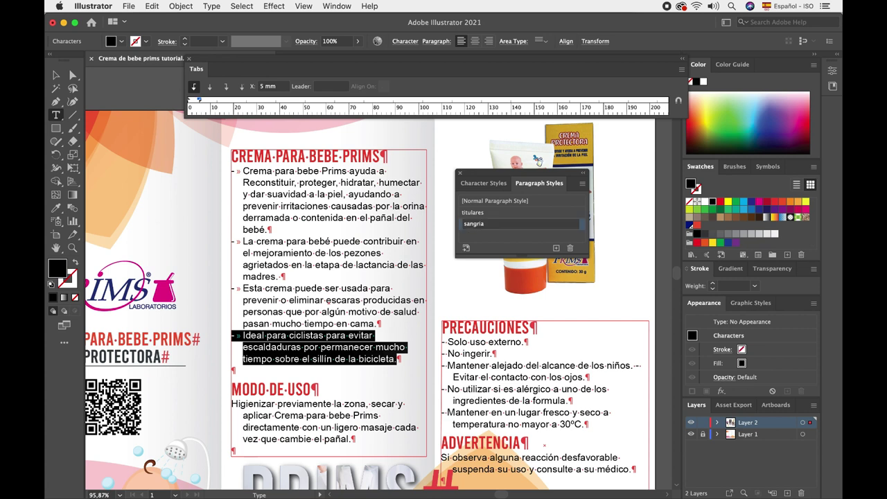
{"action": "left_click_drag", "start_coordinate": [444, 340], "coordinate": [499, 423]}
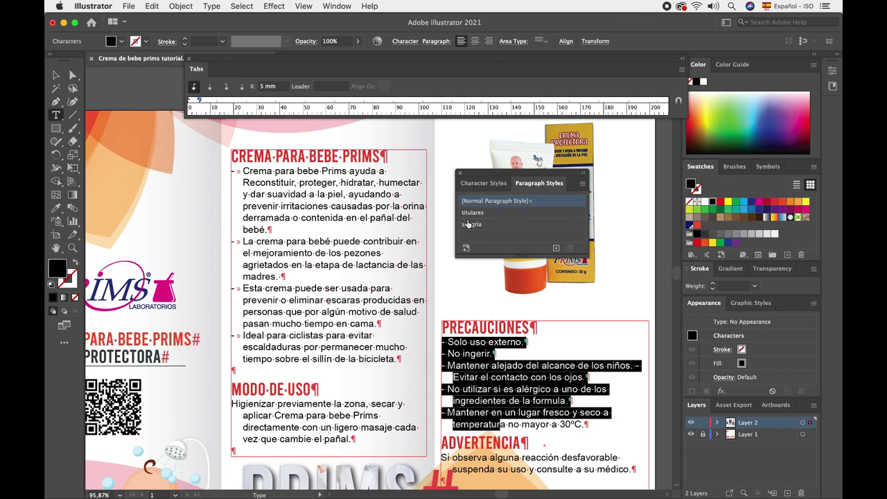
Apply 'sangria' to PRECAUCIONES and tab the 'Solo uso externo', 'No ingerir', 'Mantener alejado' lines.
{"action": "left_click", "coordinate": [471, 224]}
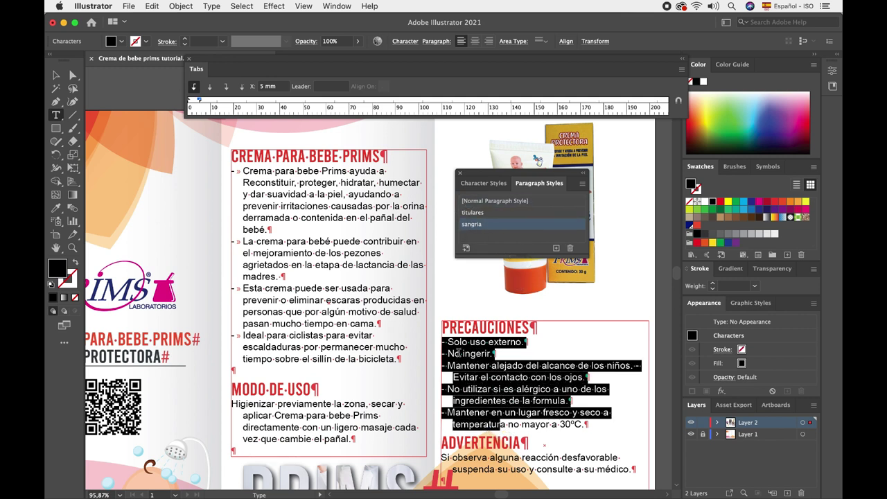
{"action": "left_click", "coordinate": [445, 343]}
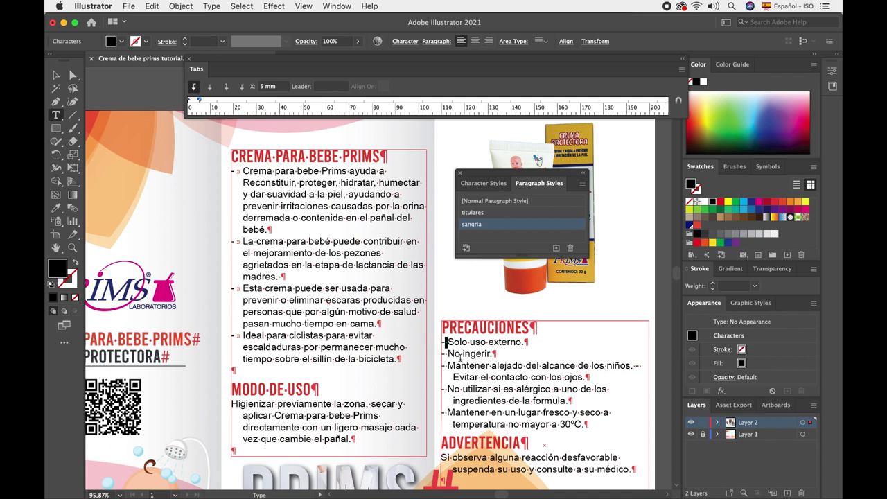
{"action": "key", "text": "Tab"}
{"action": "left_click", "coordinate": [448, 353]}
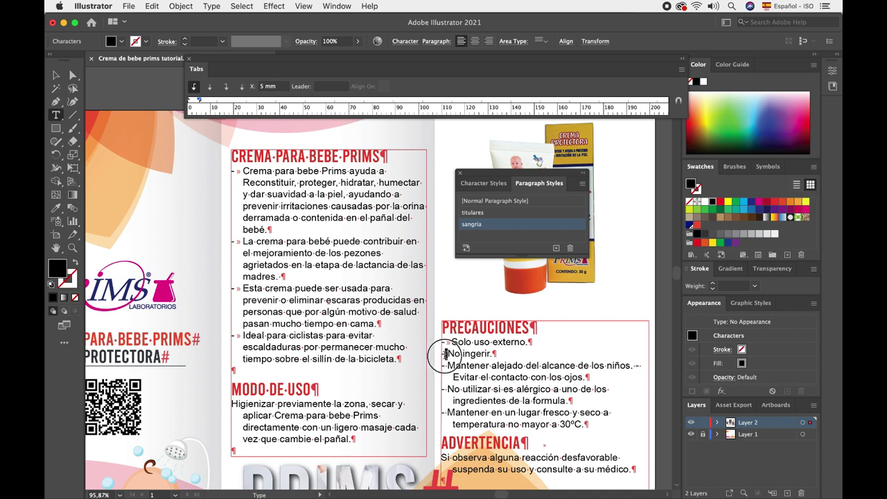
{"action": "key", "text": "Tab"}
{"action": "left_click", "coordinate": [447, 365]}
{"action": "key", "text": "Tab"}
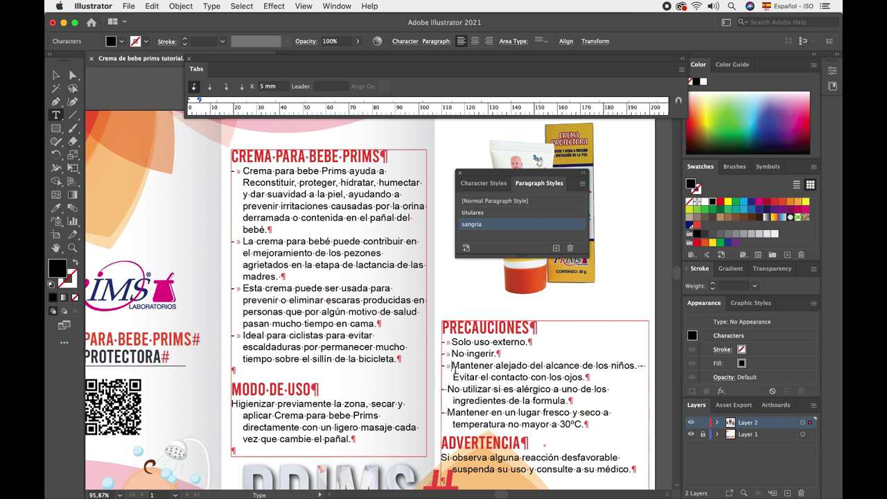
Add tabs before the 'No utilizar' and 'Mantener en un lugar' lines, then deselect.
{"action": "left_click", "coordinate": [447, 390]}
{"action": "key", "text": "Tab"}
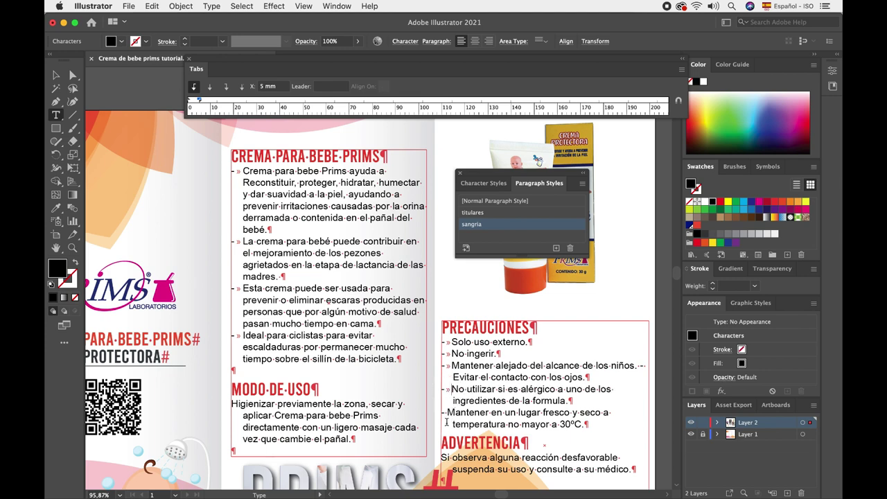
{"action": "left_click", "coordinate": [447, 413]}
{"action": "key", "text": "Tab"}
{"action": "left_click", "coordinate": [57, 75]}
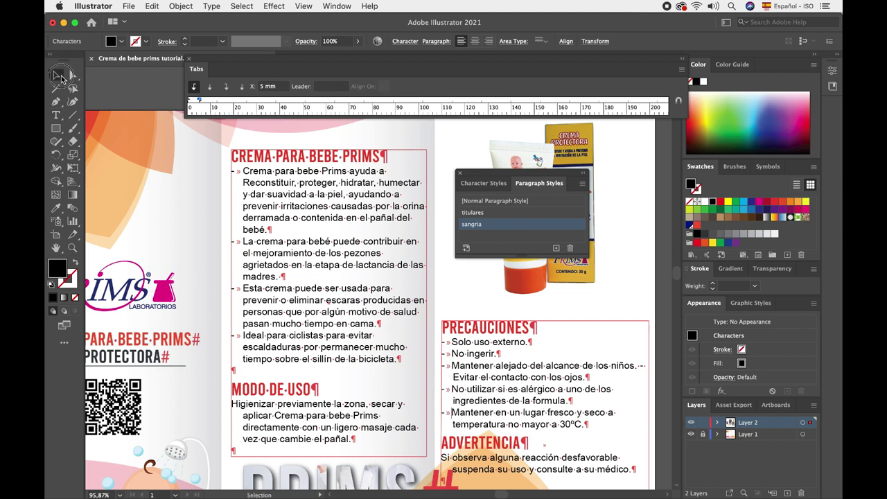
{"action": "left_click", "coordinate": [222, 173]}
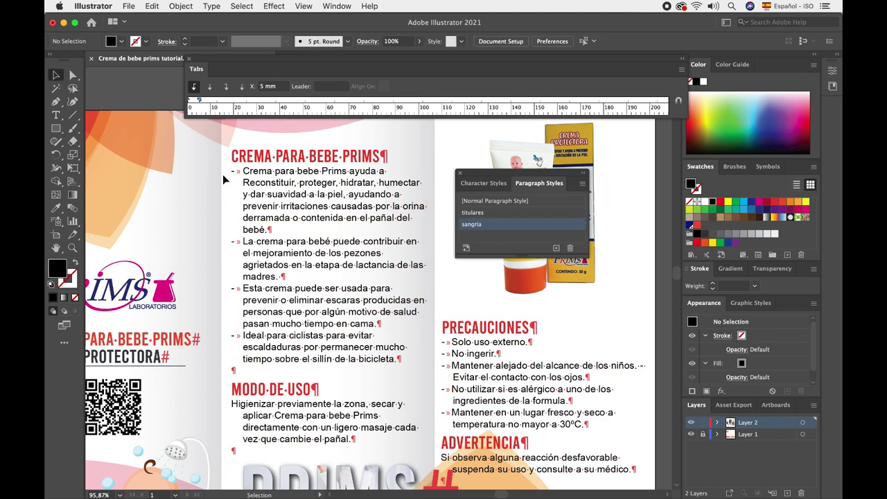
Turn off hidden characters with Alt+Ctrl+I to preview the clean bullet lists.
{"action": "key", "text": "alt"}
{"action": "key", "text": "super+alt+i"}
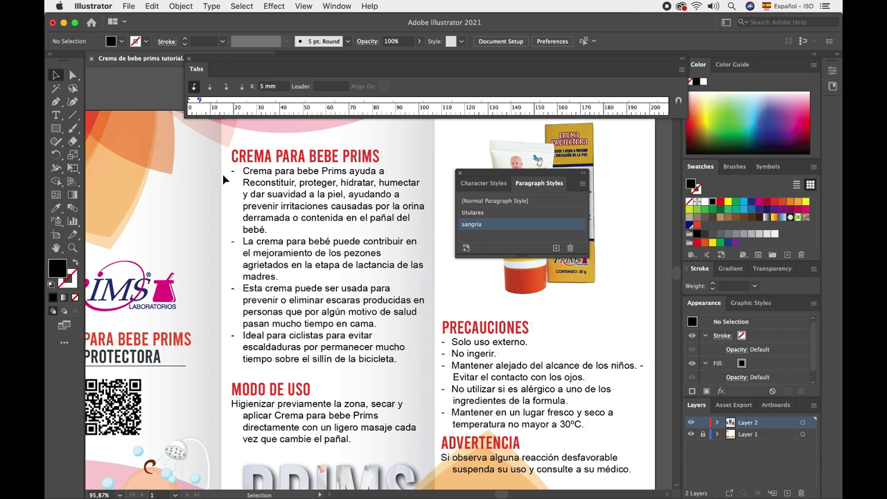